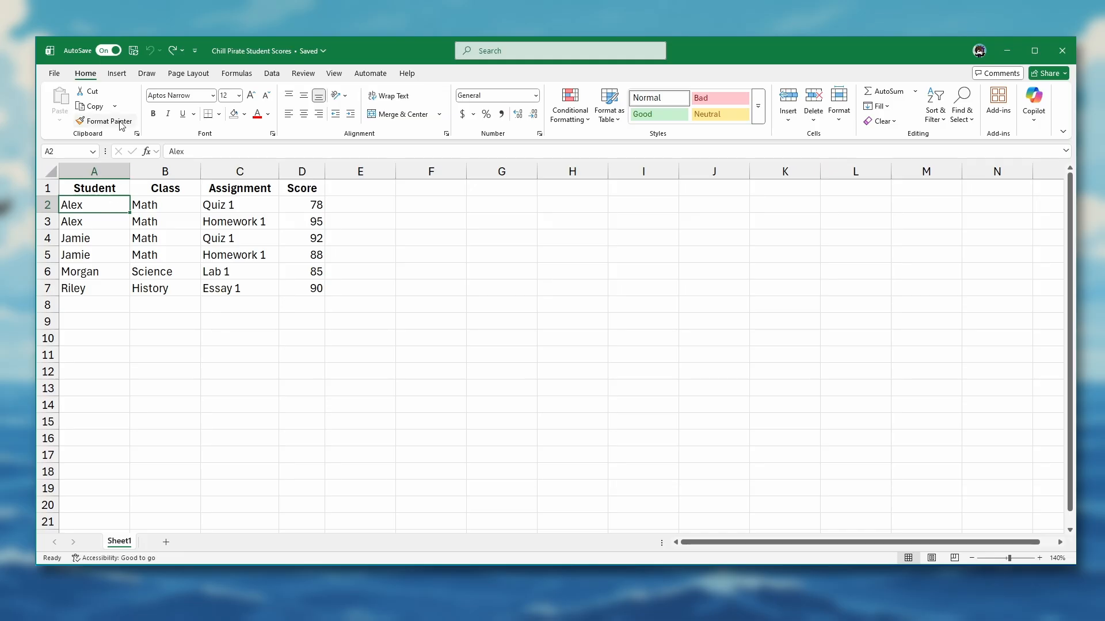
Step: Convert the range A1:D7 into a table that uses its first row as headers
click(122, 76)
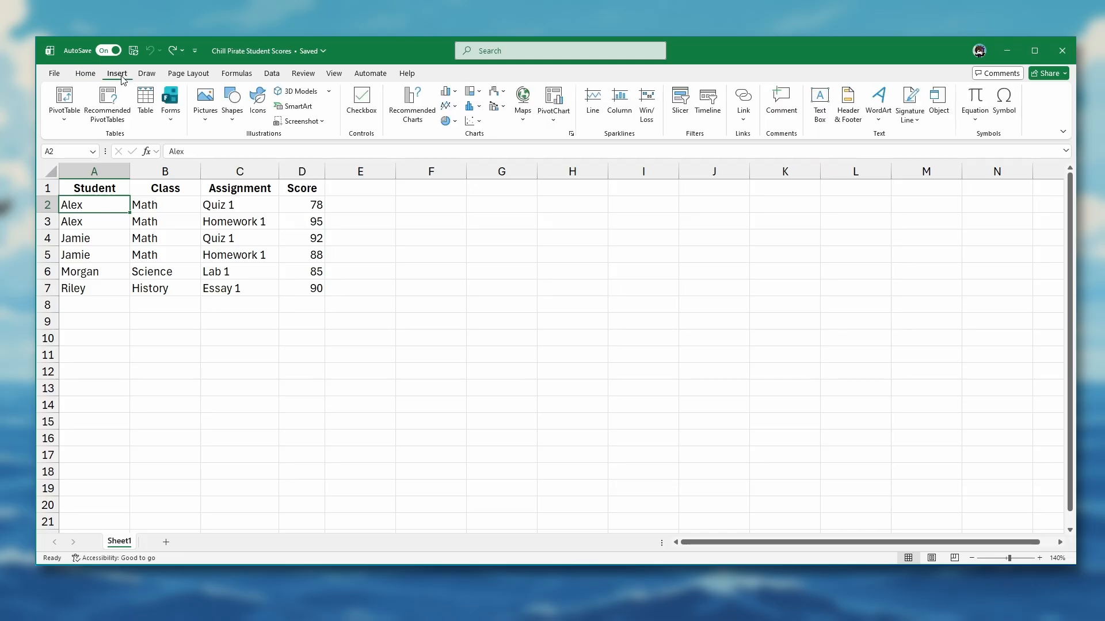
click(146, 98)
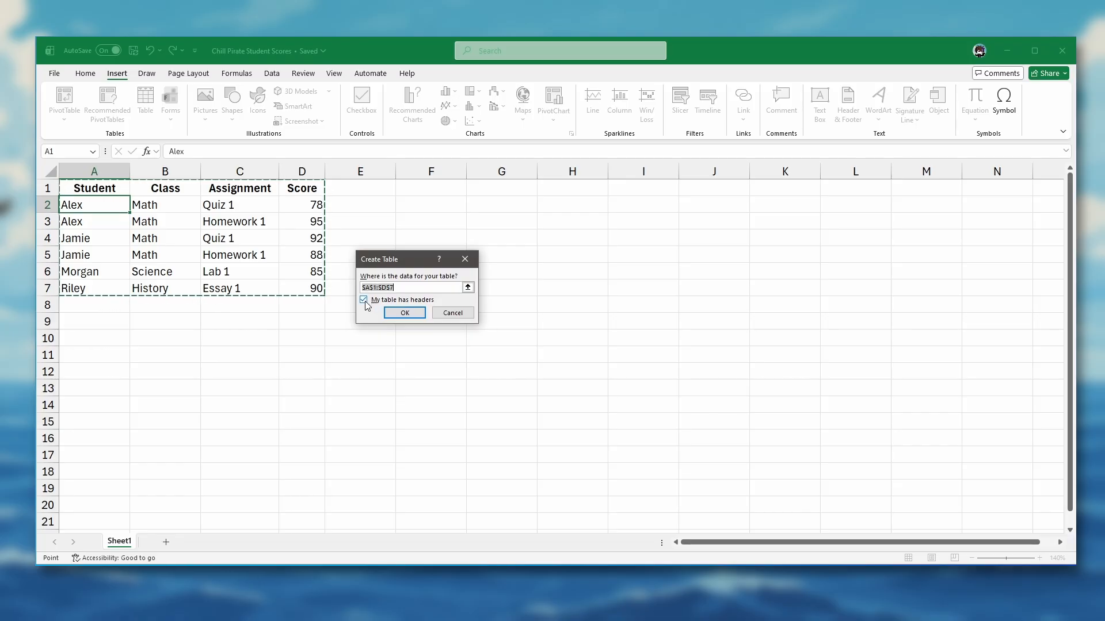
click(404, 313)
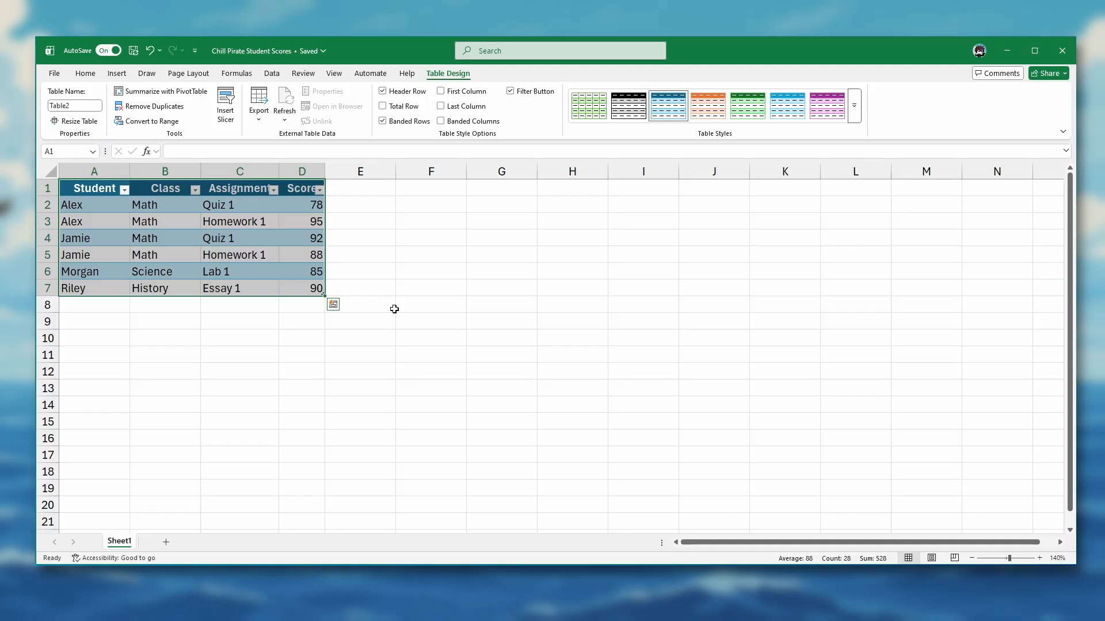
click(124, 205)
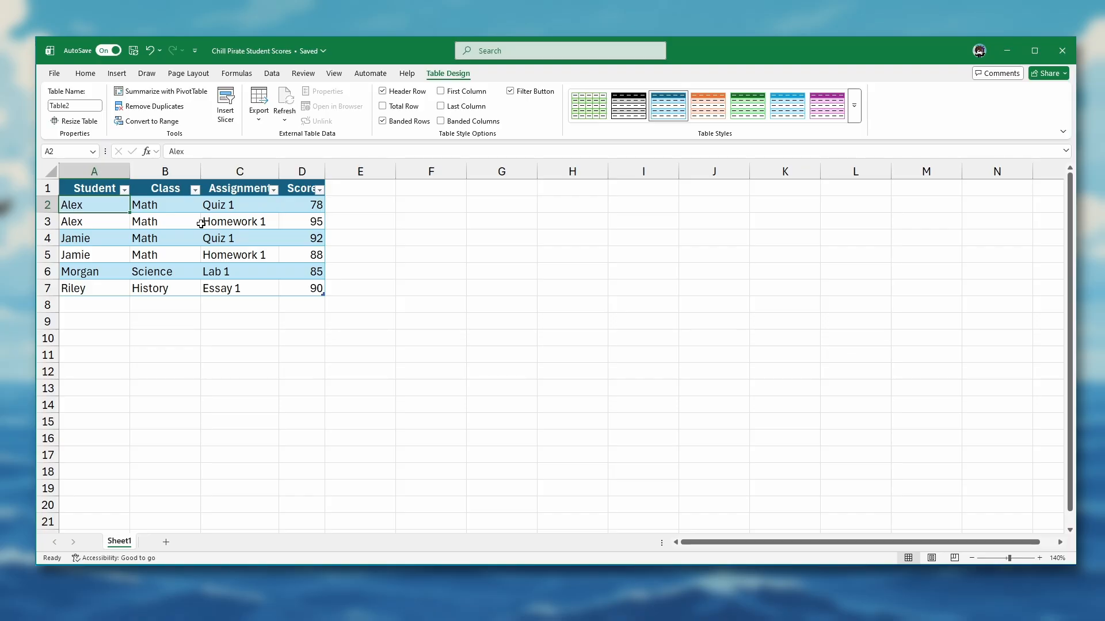
Step: Sort the table by Score from largest to smallest and undo the sort
click(320, 191)
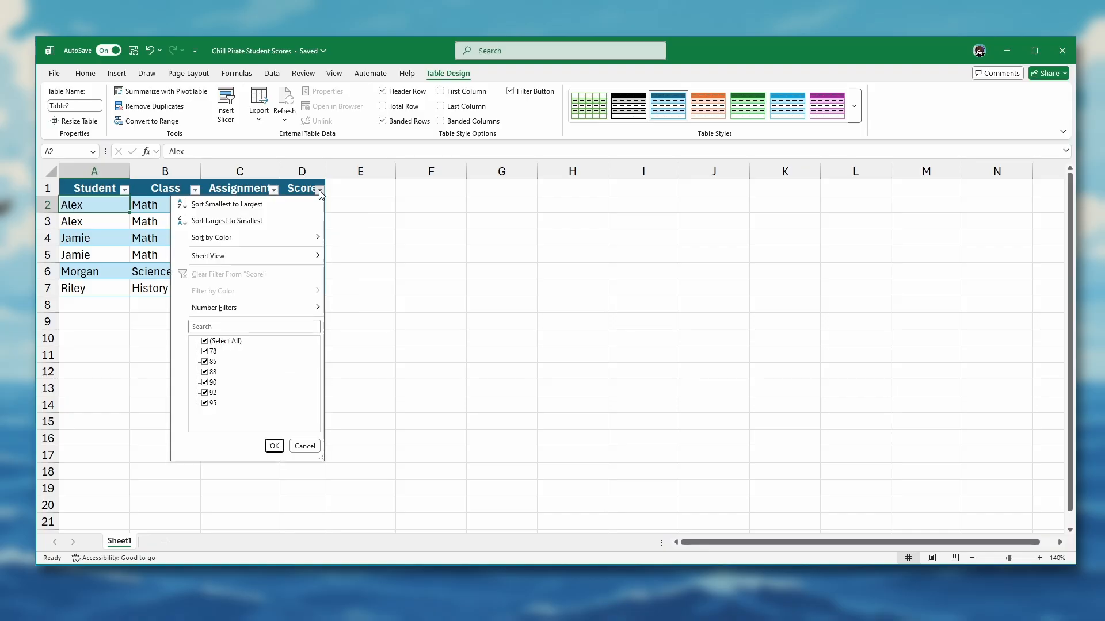
click(254, 223)
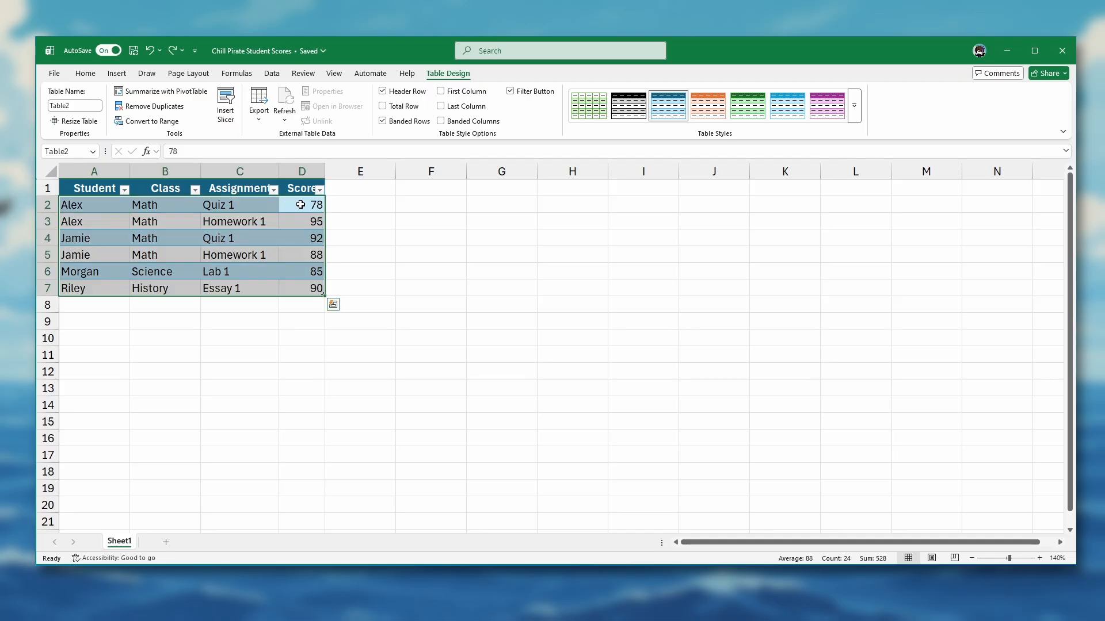
drag(298, 205, 306, 296)
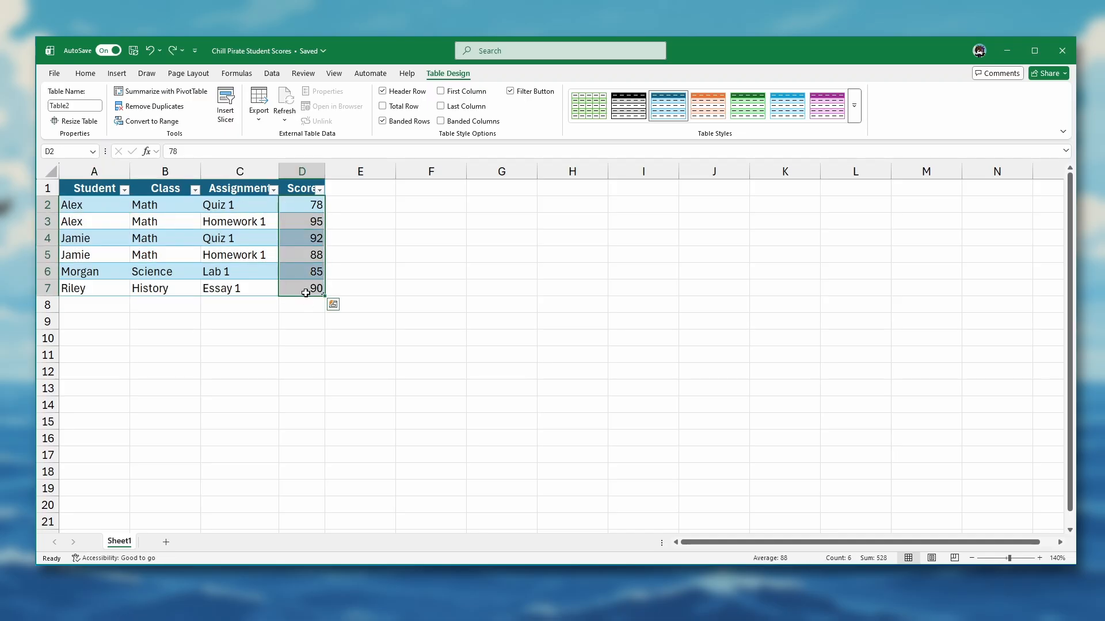
click(319, 192)
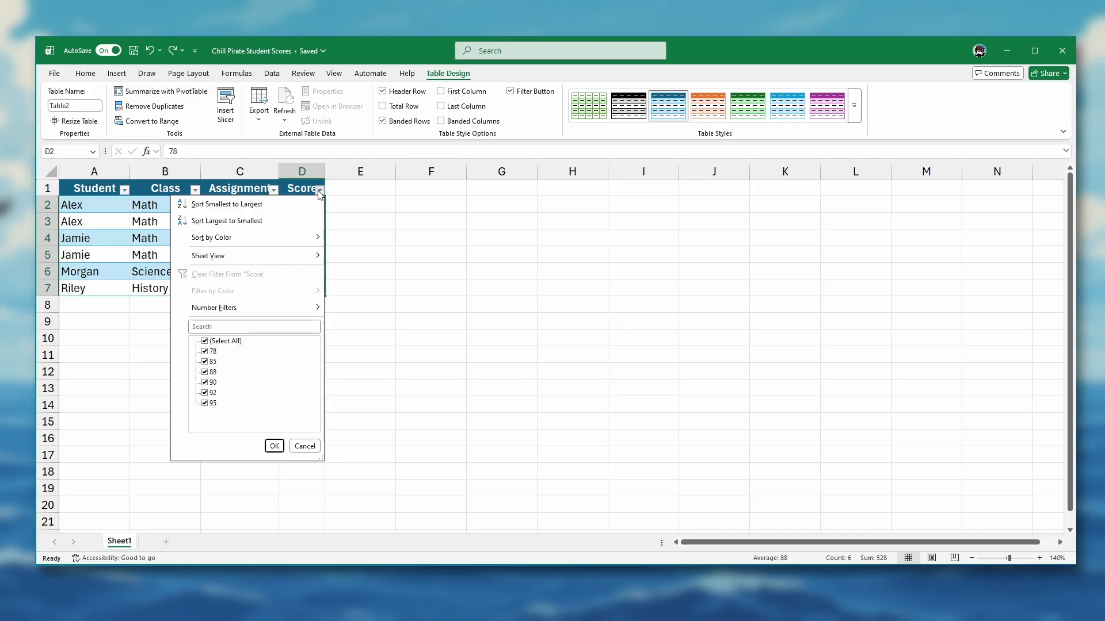
click(234, 222)
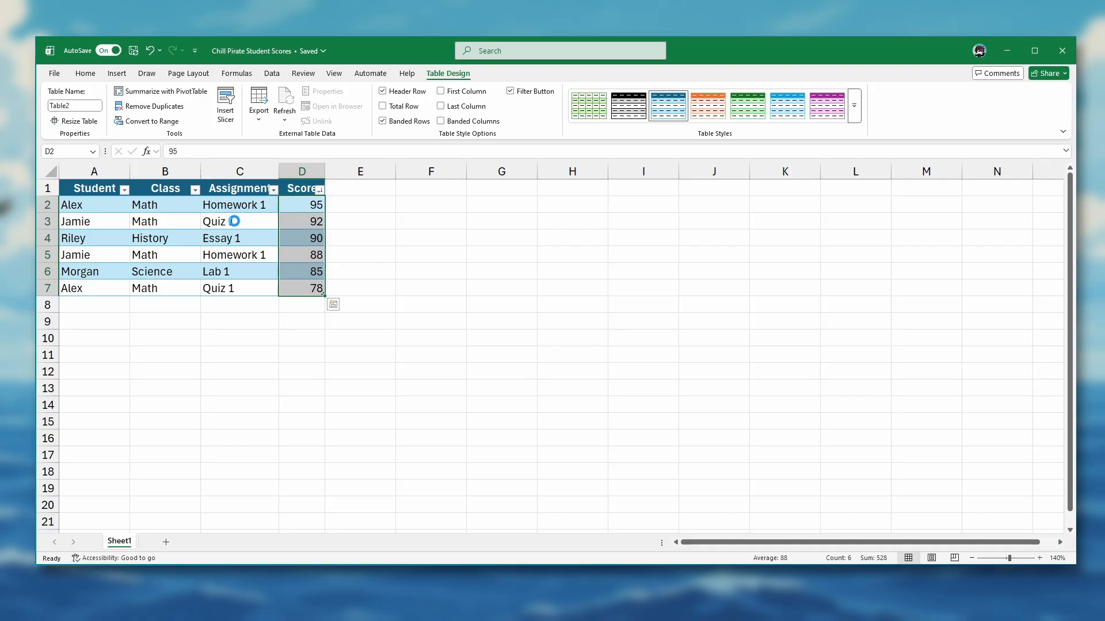
key(ctrl+z)
click(106, 204)
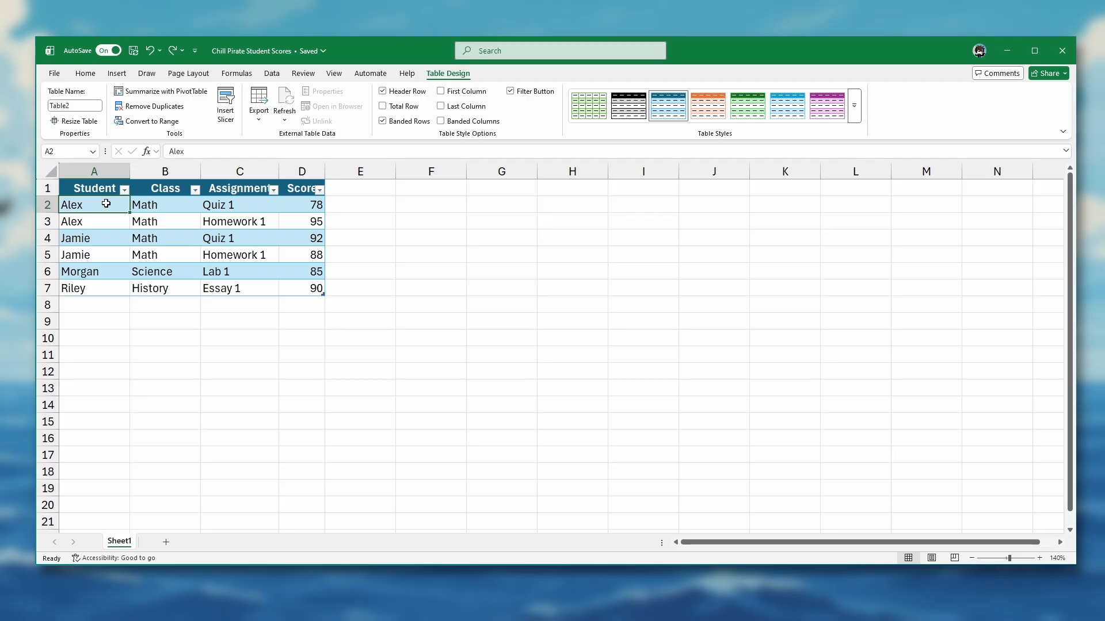
Step: Filter the Class column to show only Math
click(195, 191)
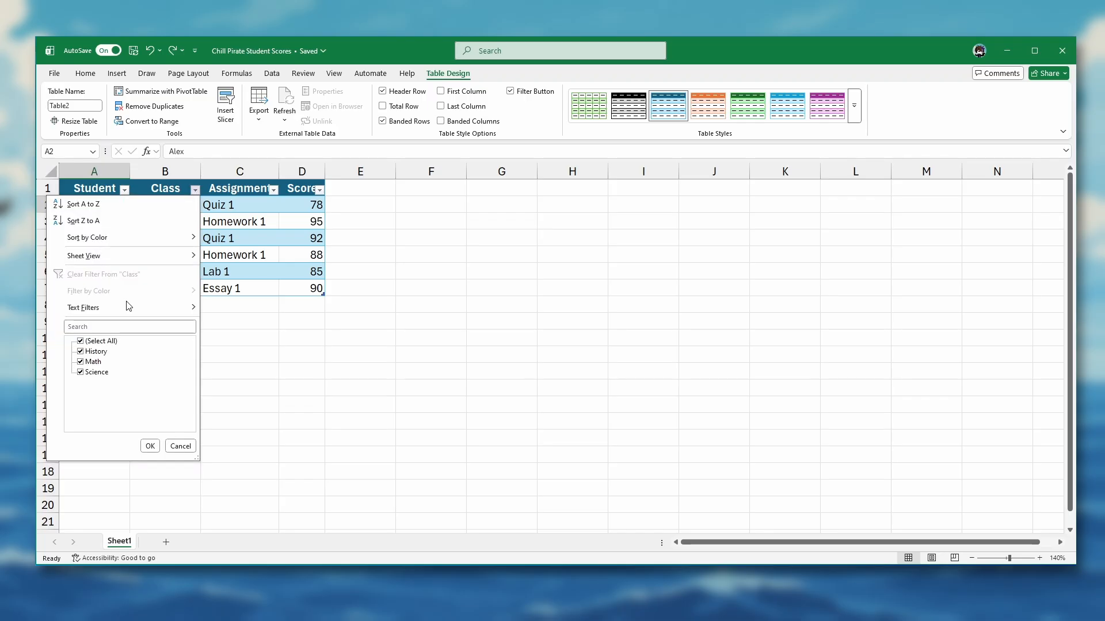
click(81, 342)
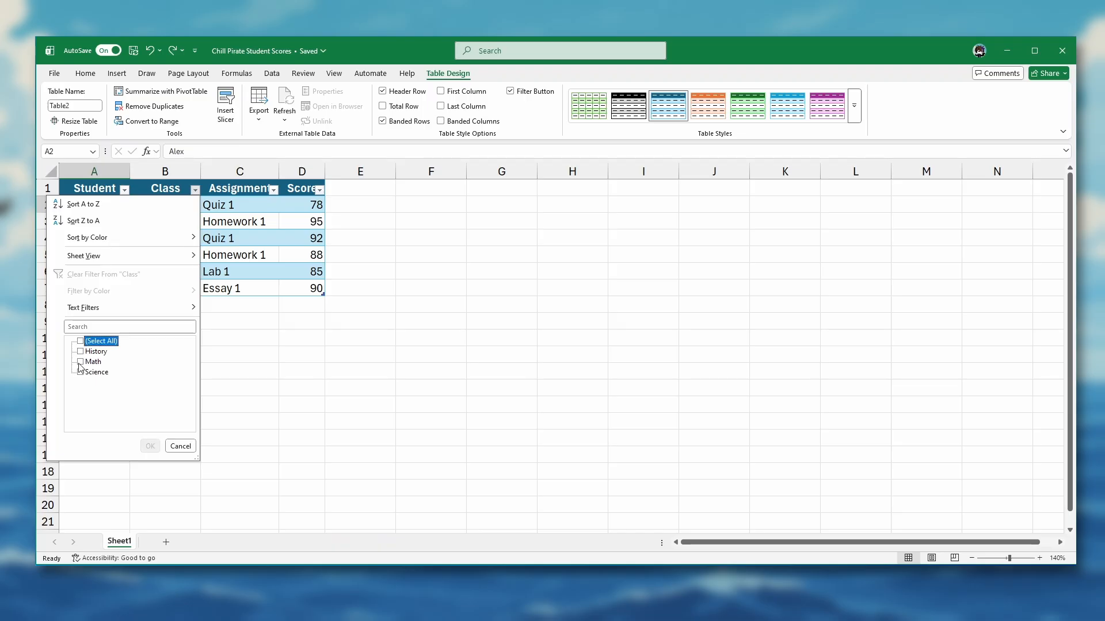
click(81, 363)
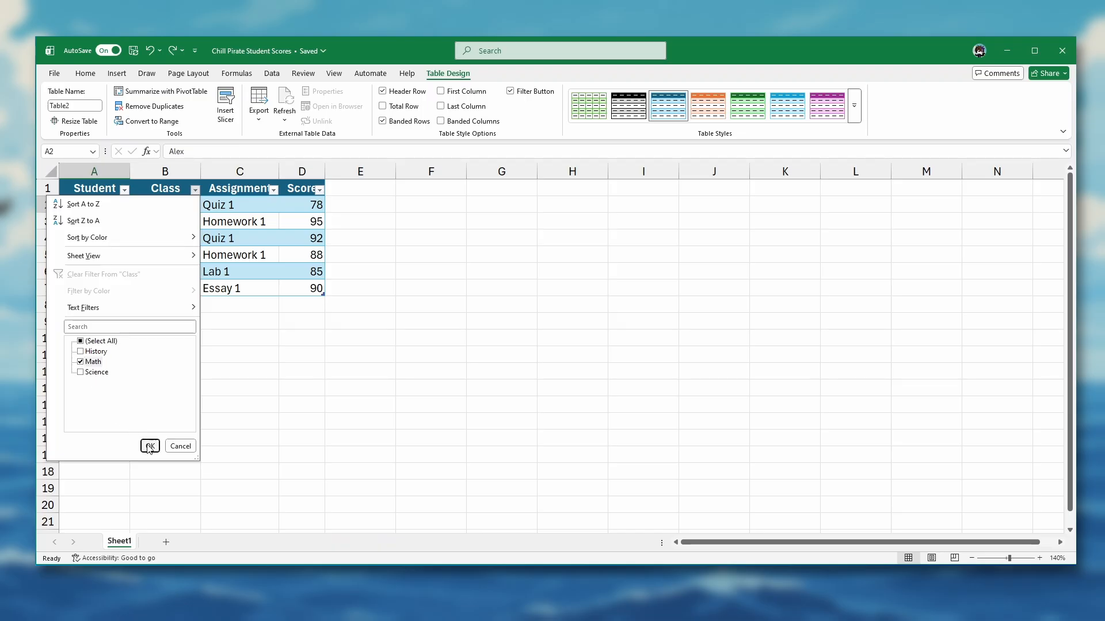
click(148, 446)
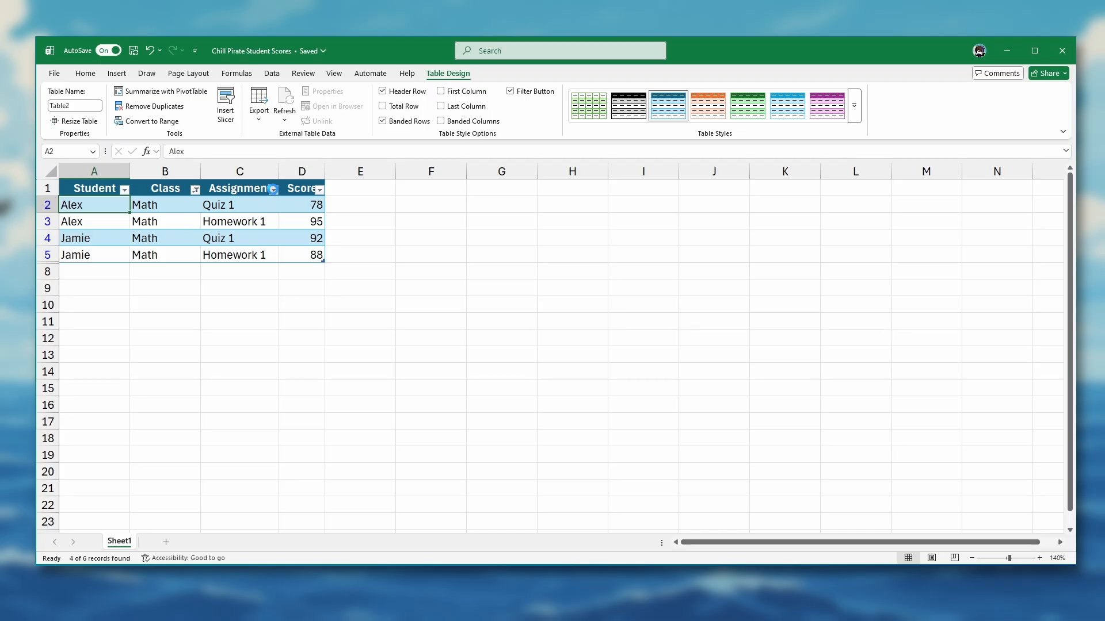
Step: Filter the Assignment column to show only Homework 1, and undo the Class and Assignment filters
click(273, 190)
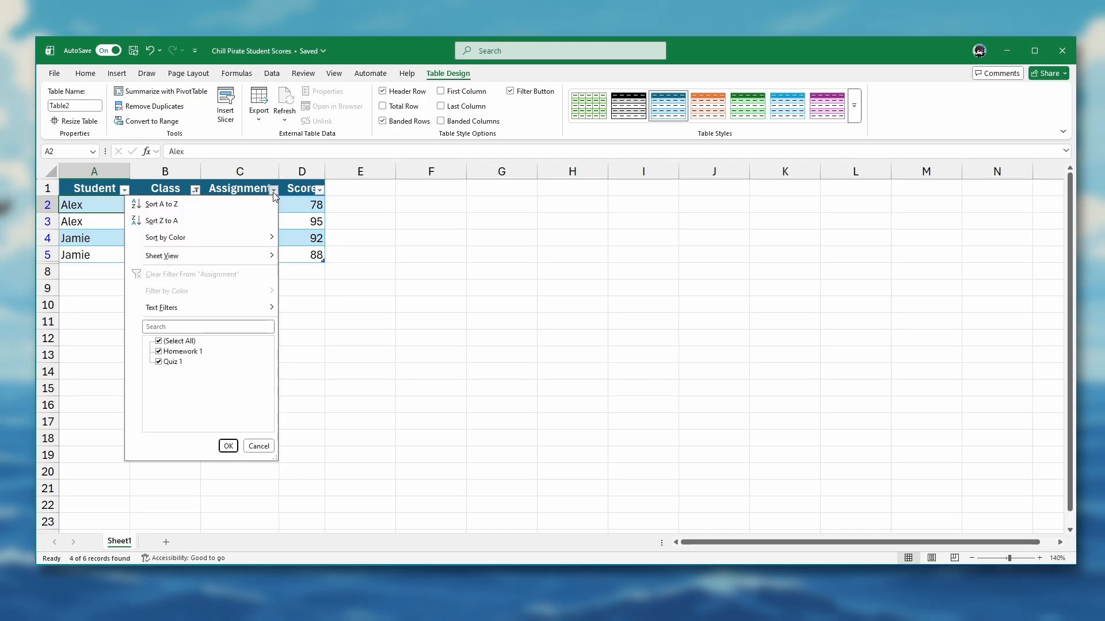
click(158, 341)
click(160, 351)
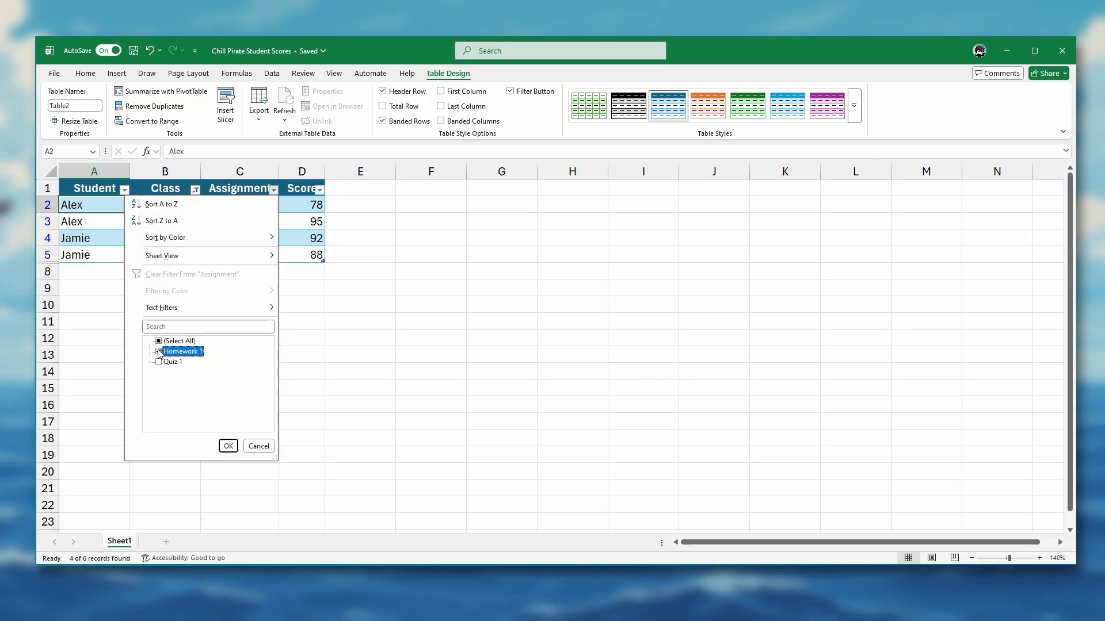
click(226, 446)
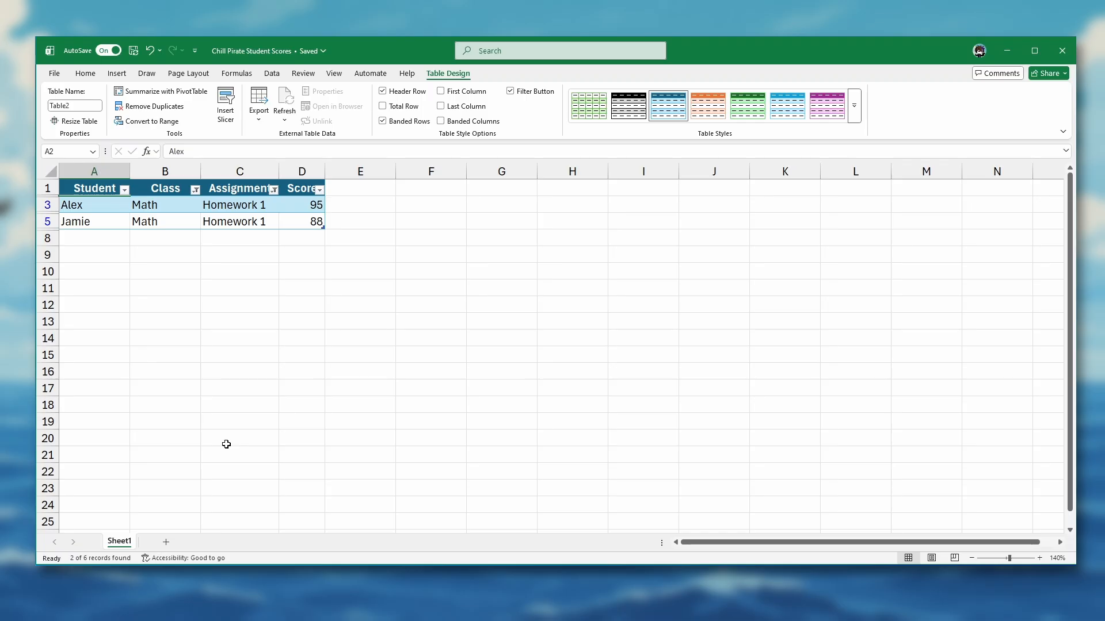
key(ctrl+z)
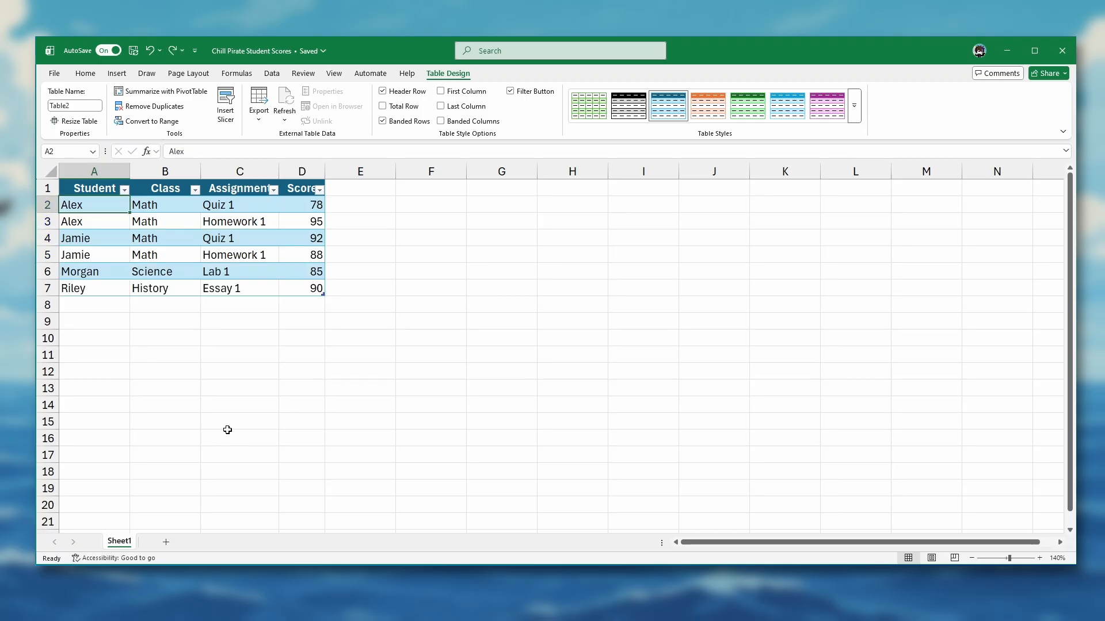
Step: Add a table entry in row 8 for the student named in row 6, with Math, Quiz 1 and a score of 97
click(106, 305)
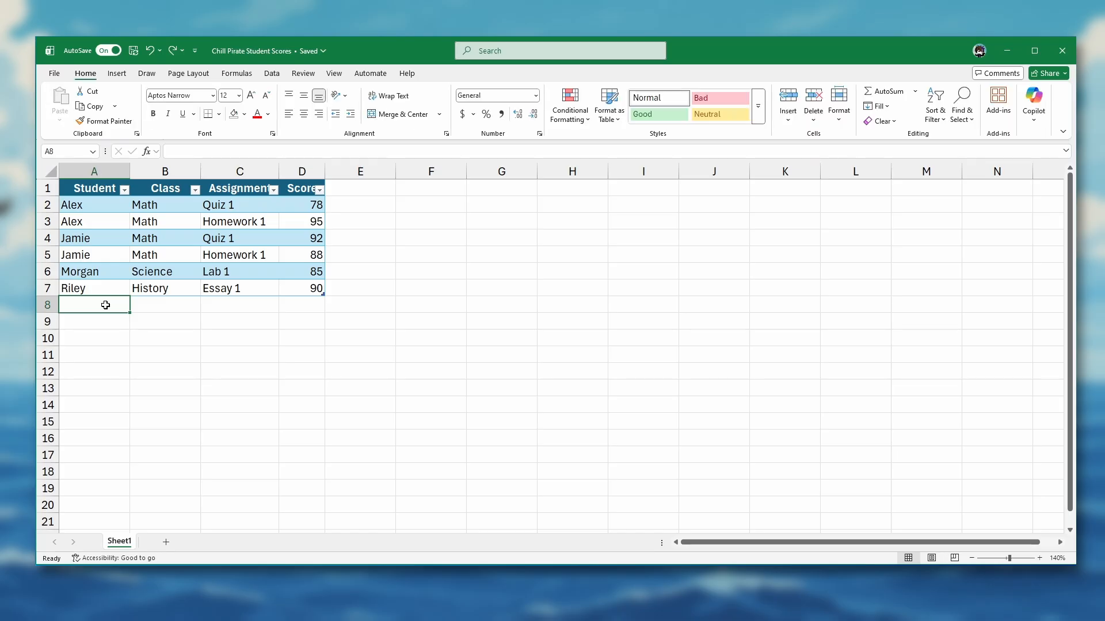
text(Morgan)
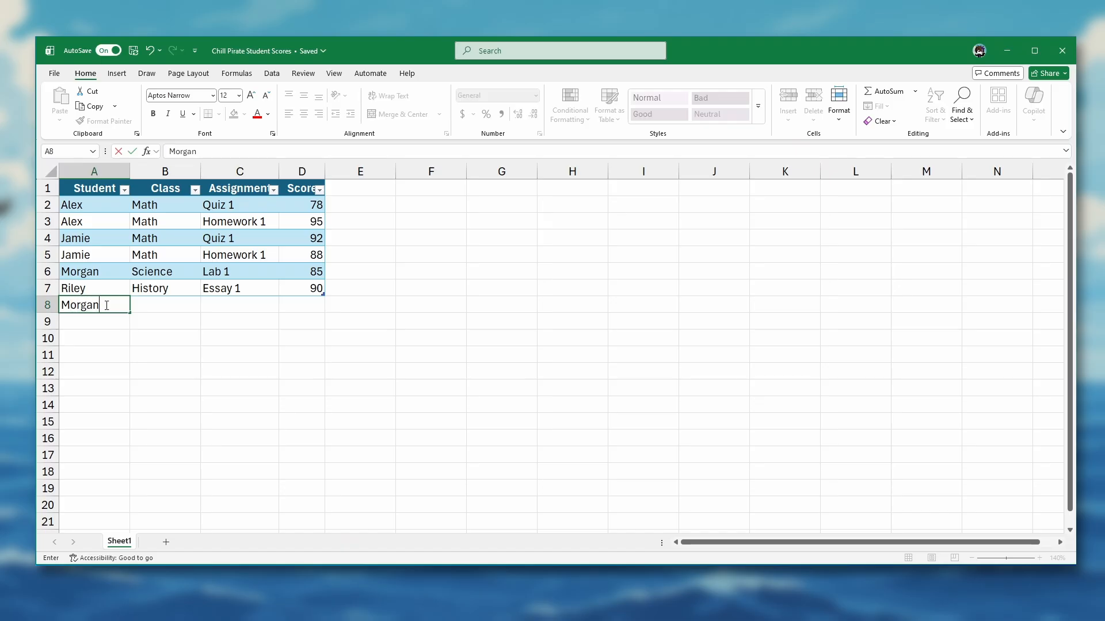
key(Tab)
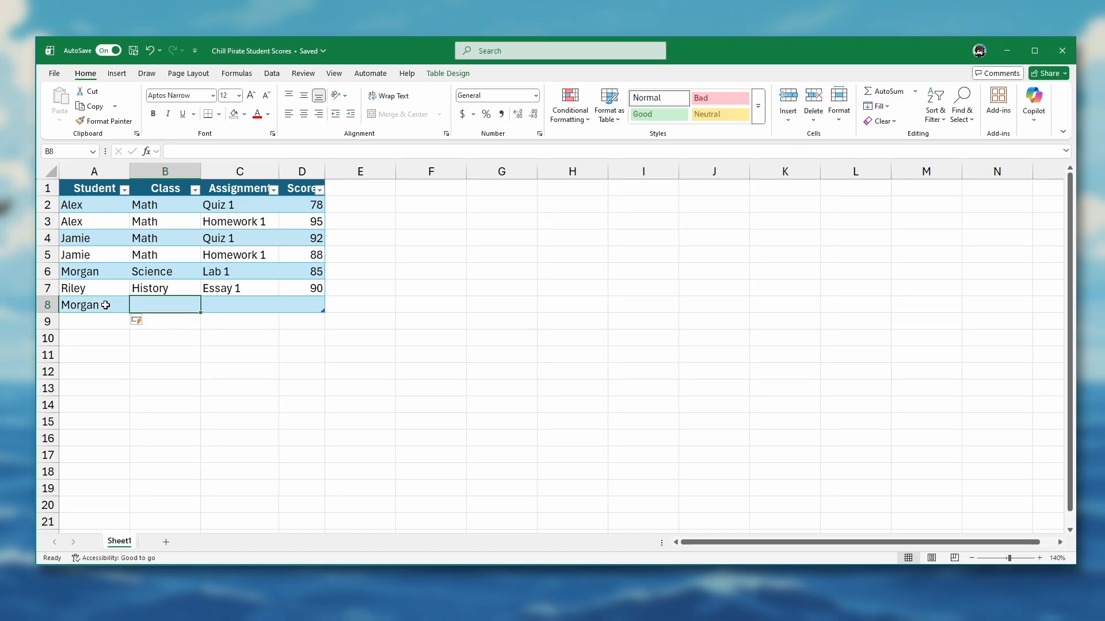
text(Math)
key(Tab)
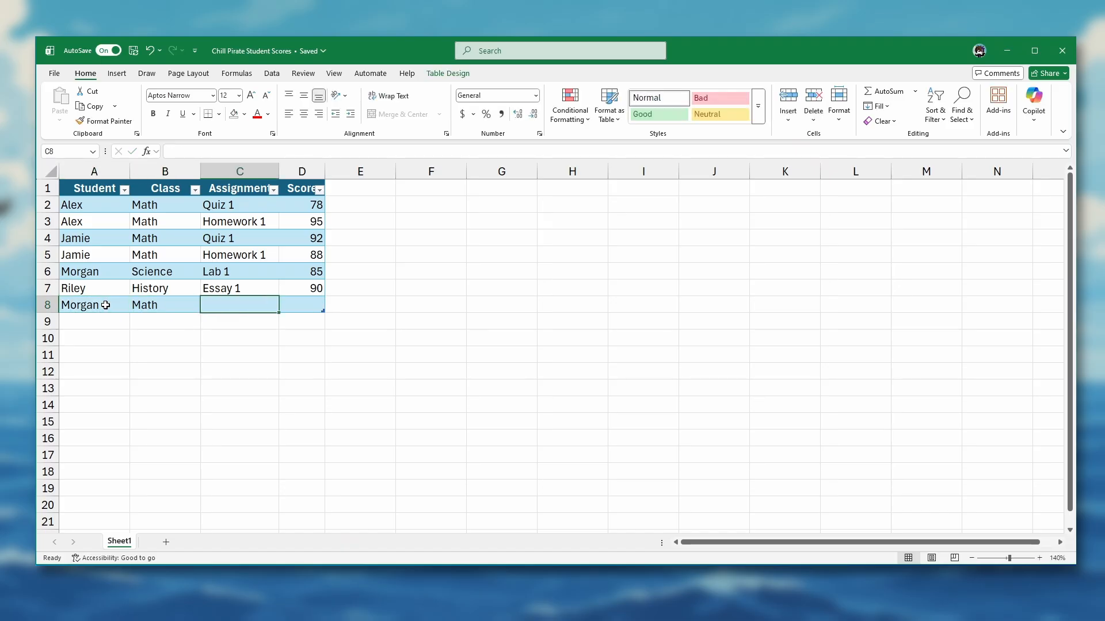
text(Quiz 1)
key(Tab)
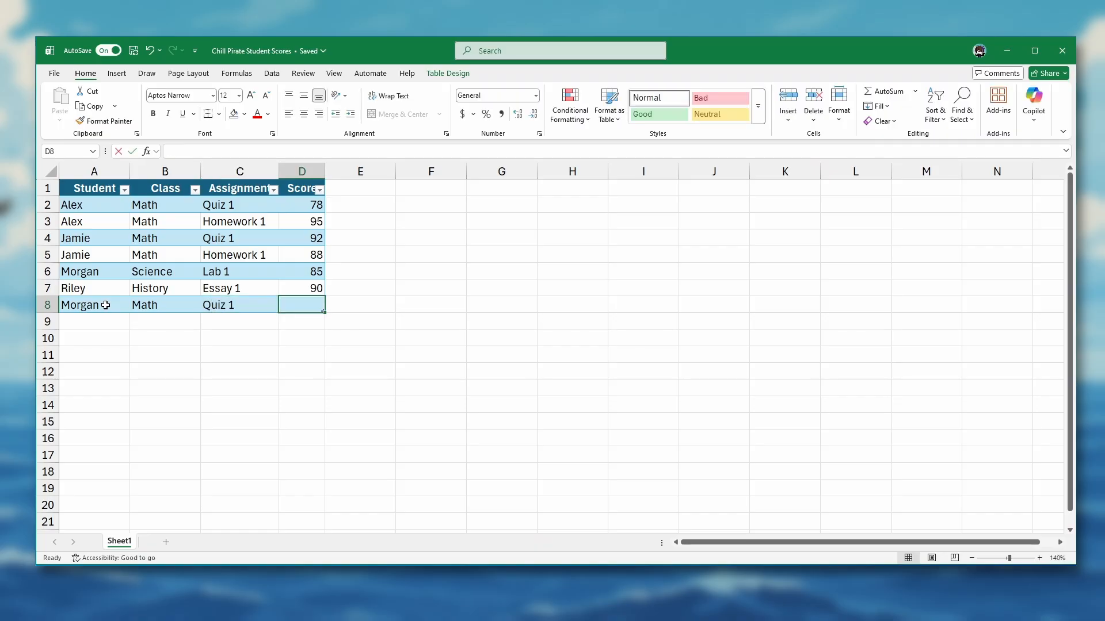
text(97)
key(Return)
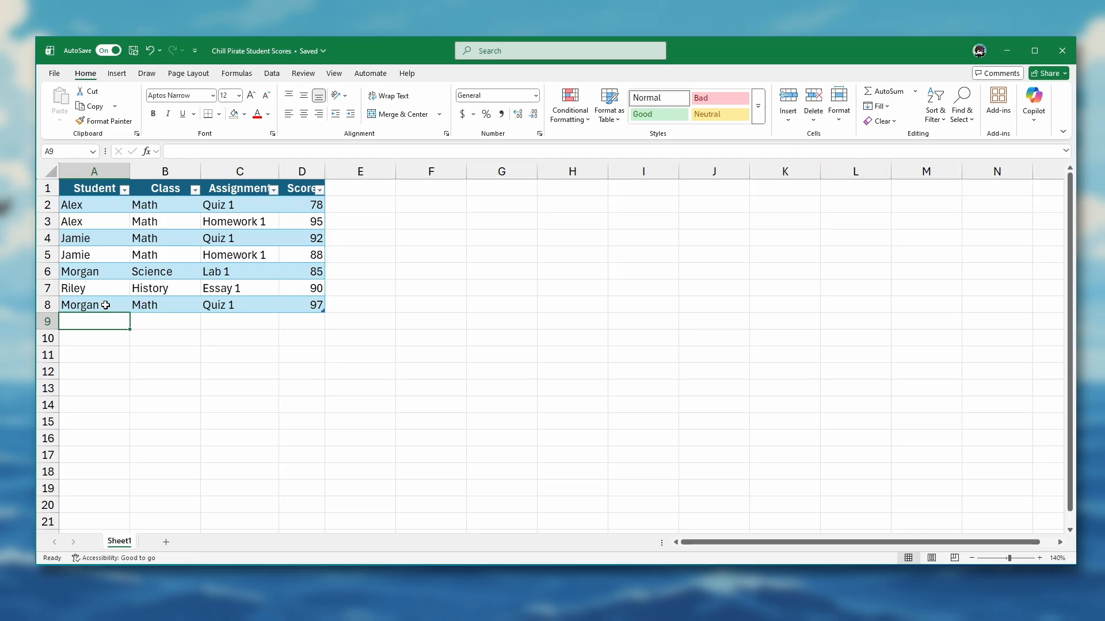
Step: Add a table entry in row 9 for the student named in row 4, with History, Essay 1 and a score of 89
text(Jamie)
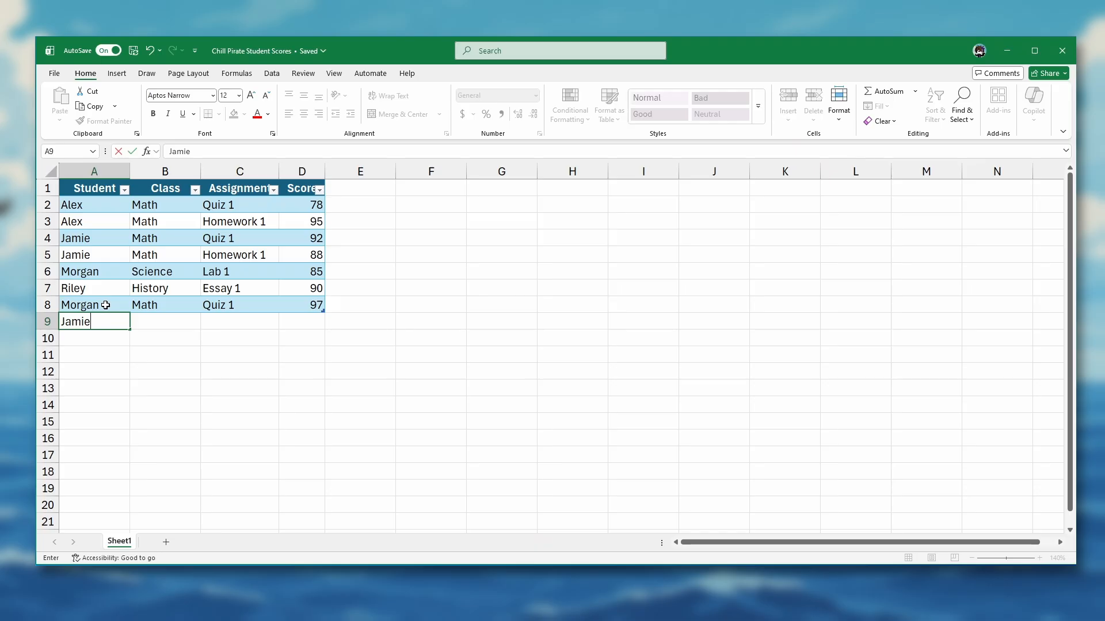
key(Tab)
text(Histor)
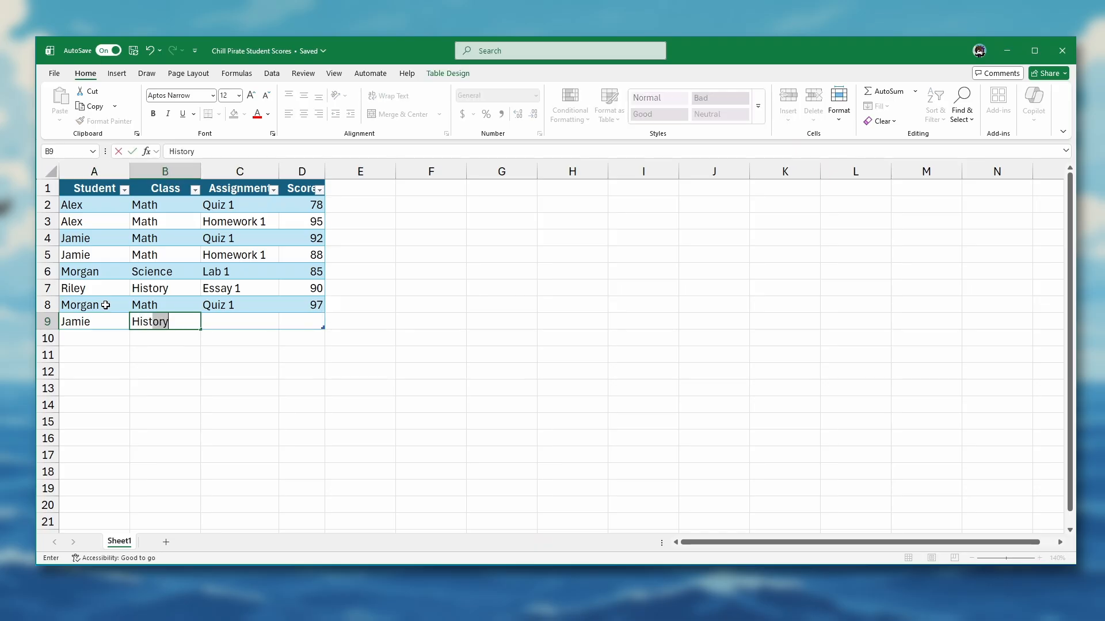
text(y)
key(Tab)
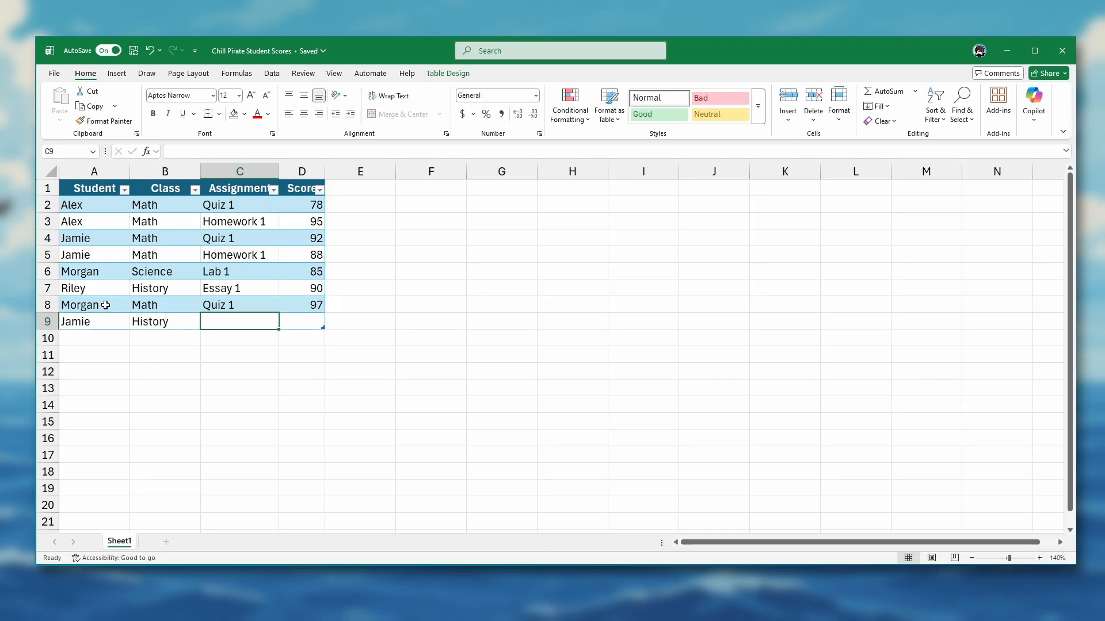
text(Essay 1)
key(Tab)
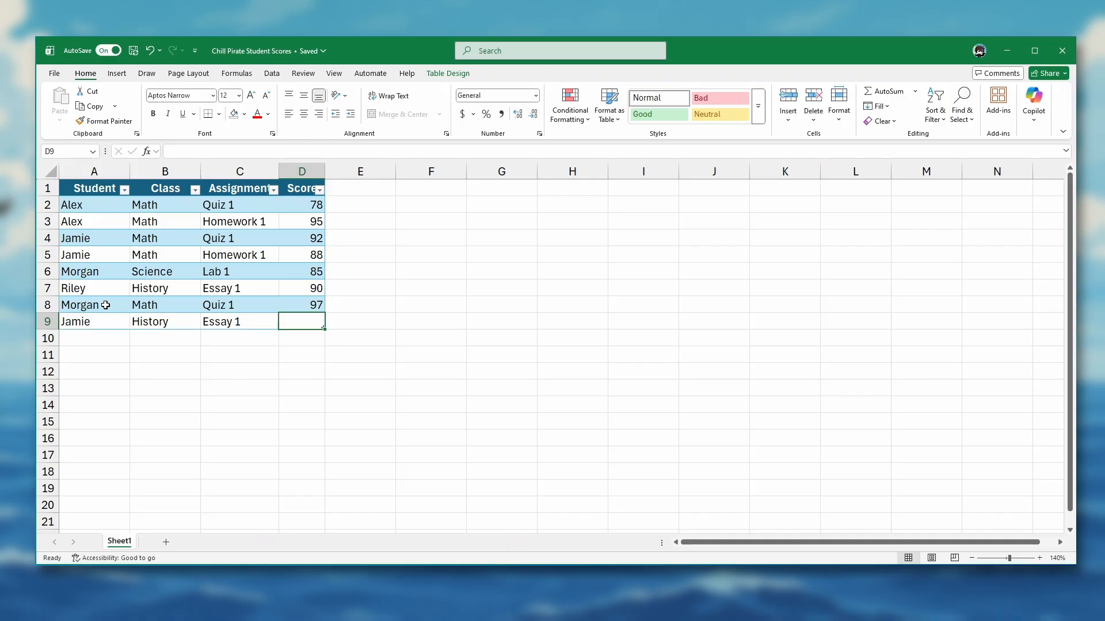
text(89)
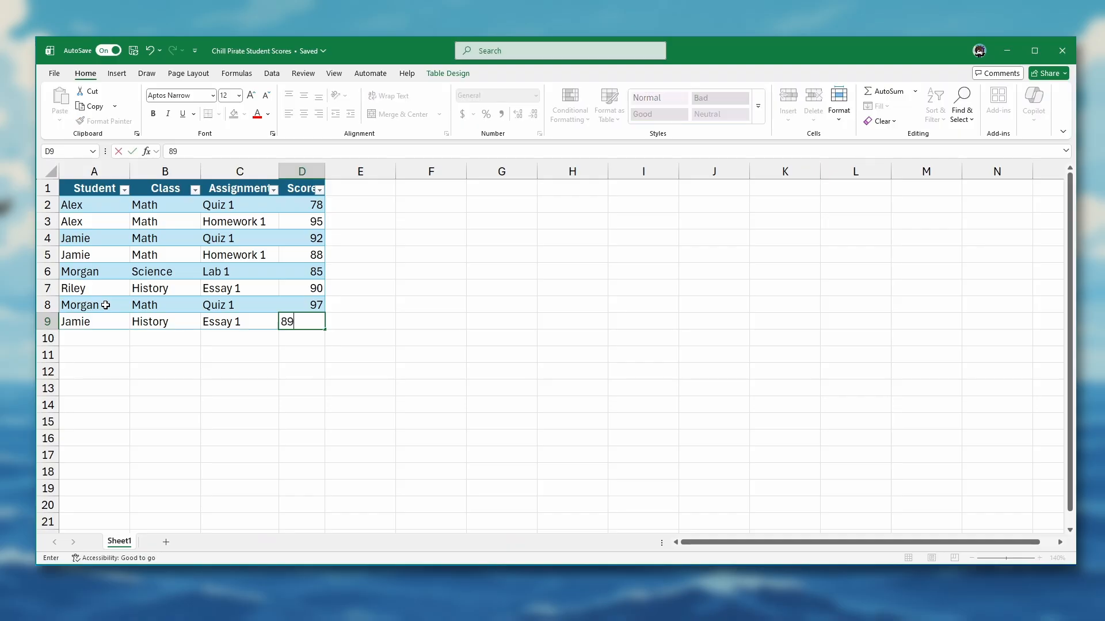
key(Return)
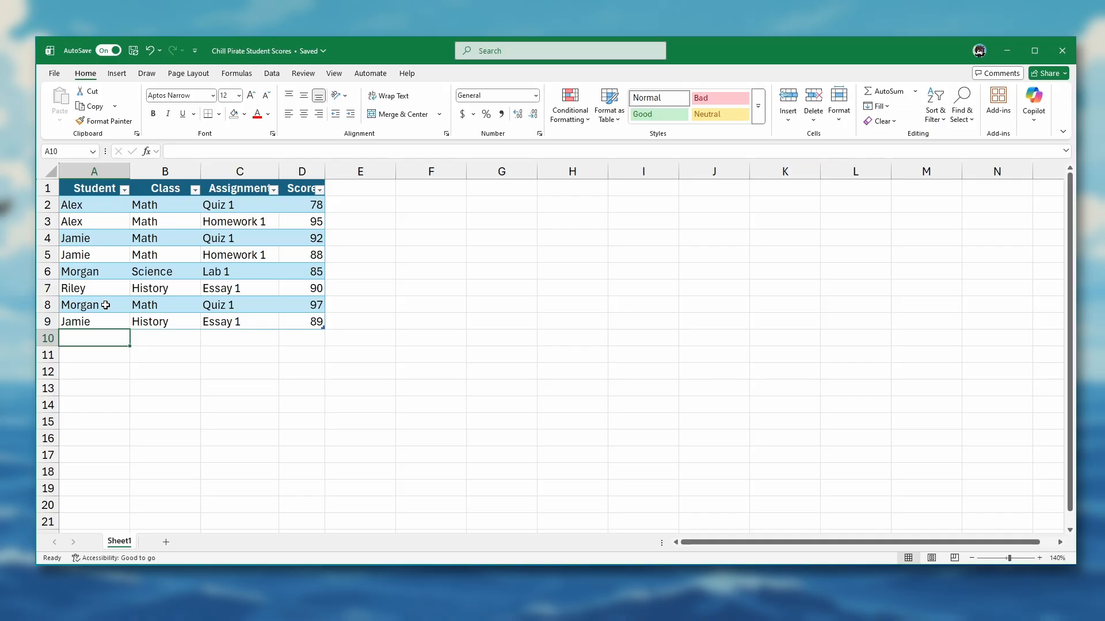
Step: Add a total row beneath the student scores table
click(110, 289)
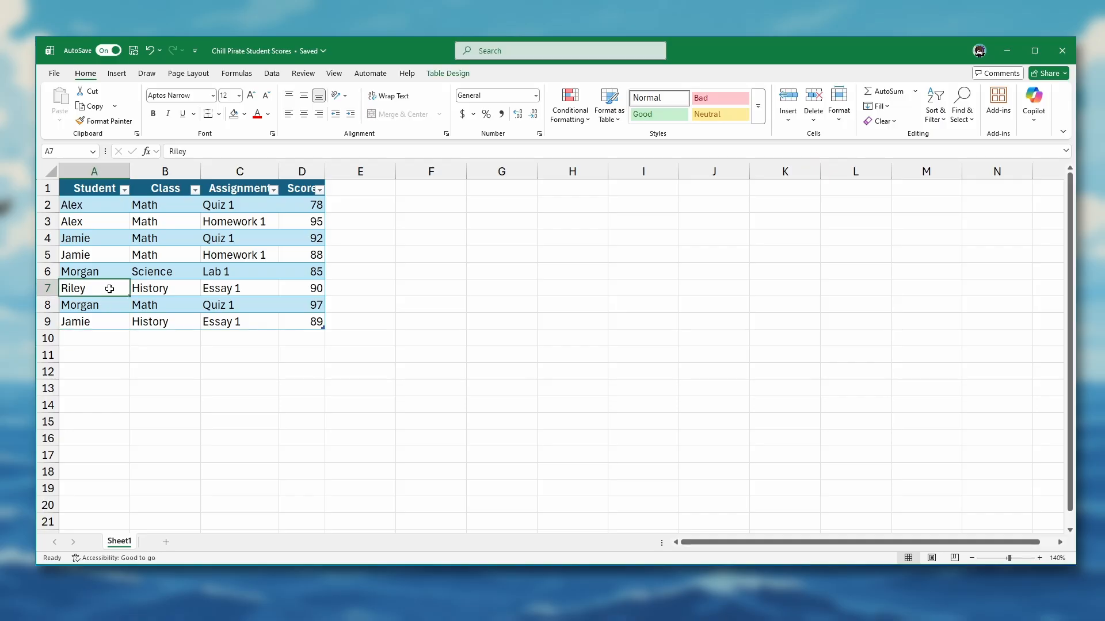
click(450, 79)
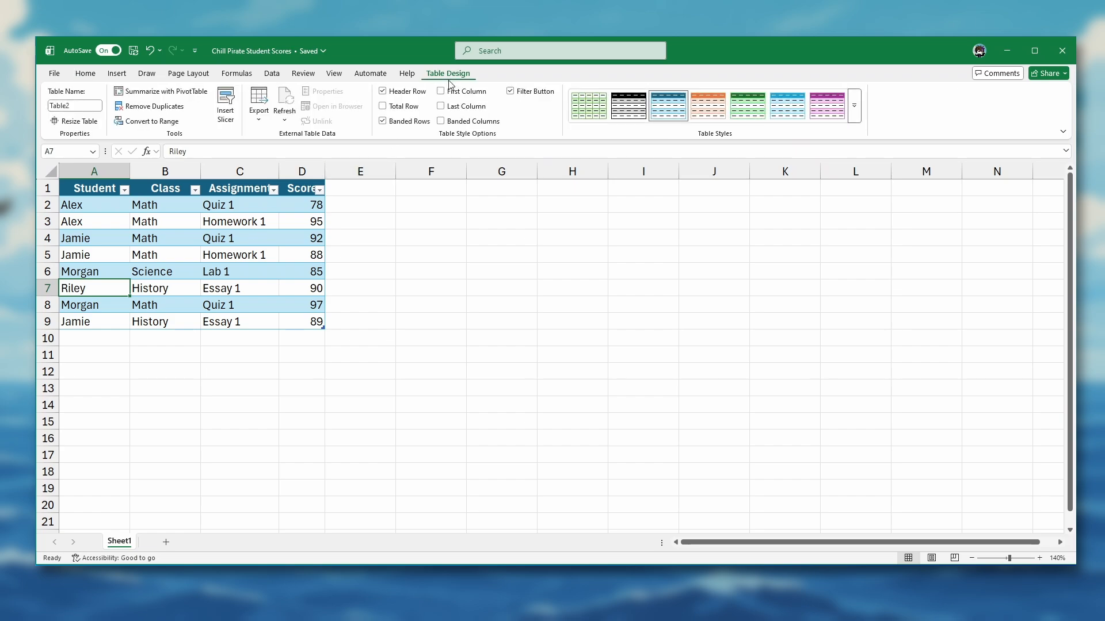
click(401, 109)
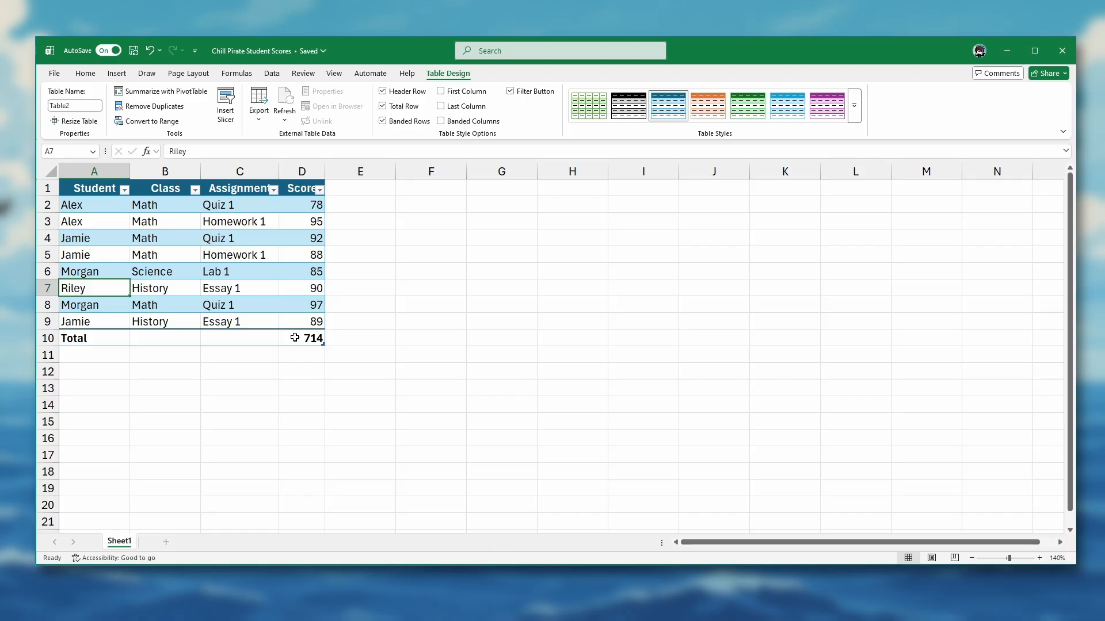
Step: Set the total row's Score cell to calculate the Average
click(295, 338)
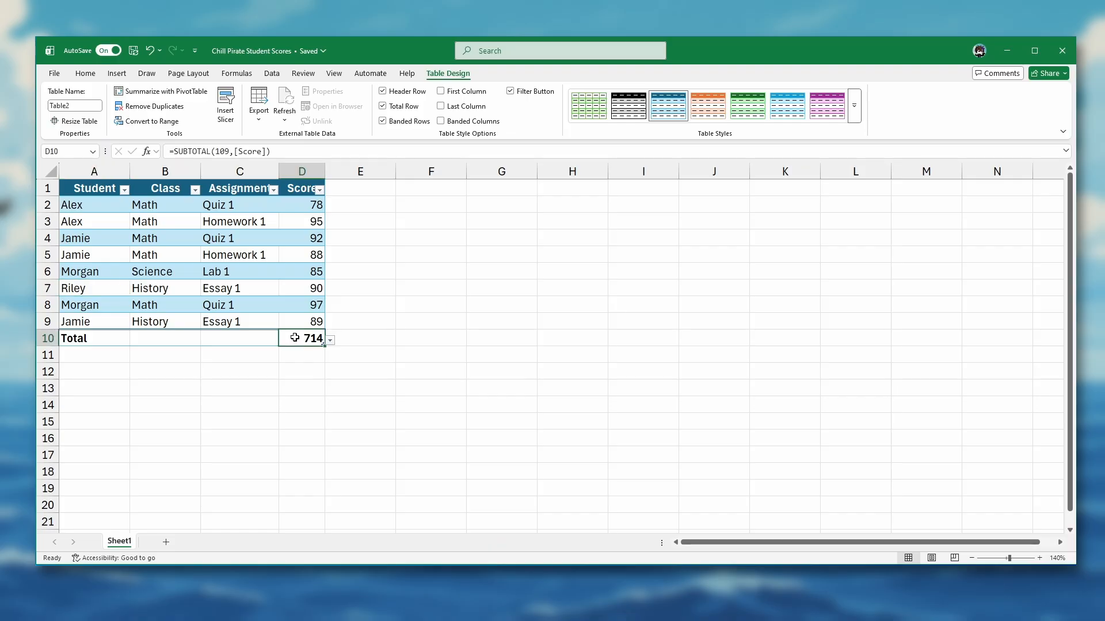
click(330, 341)
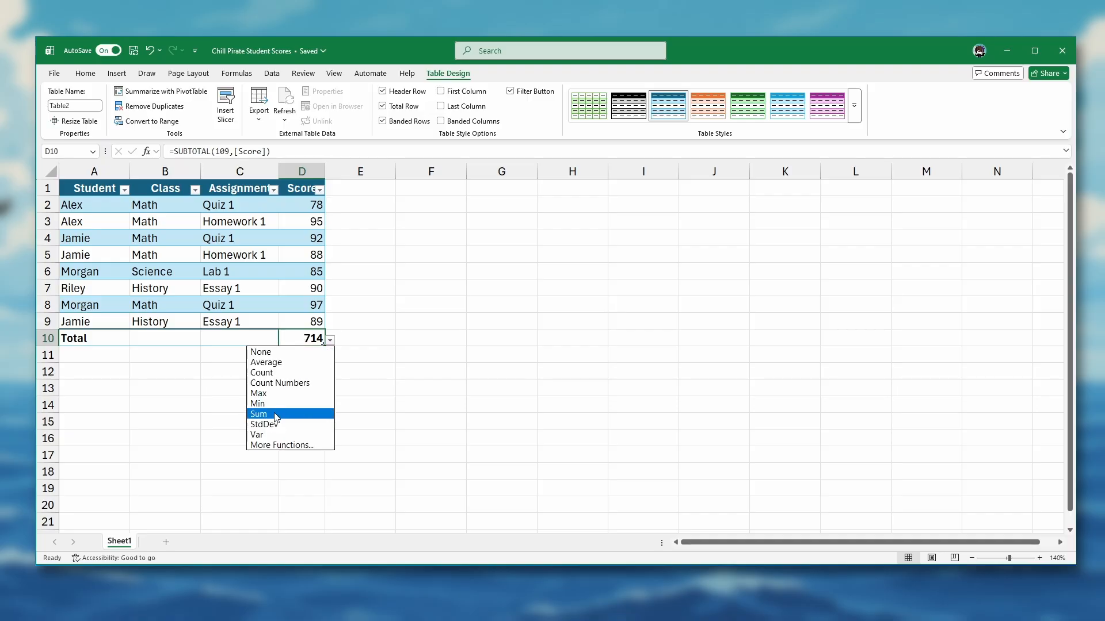
click(278, 363)
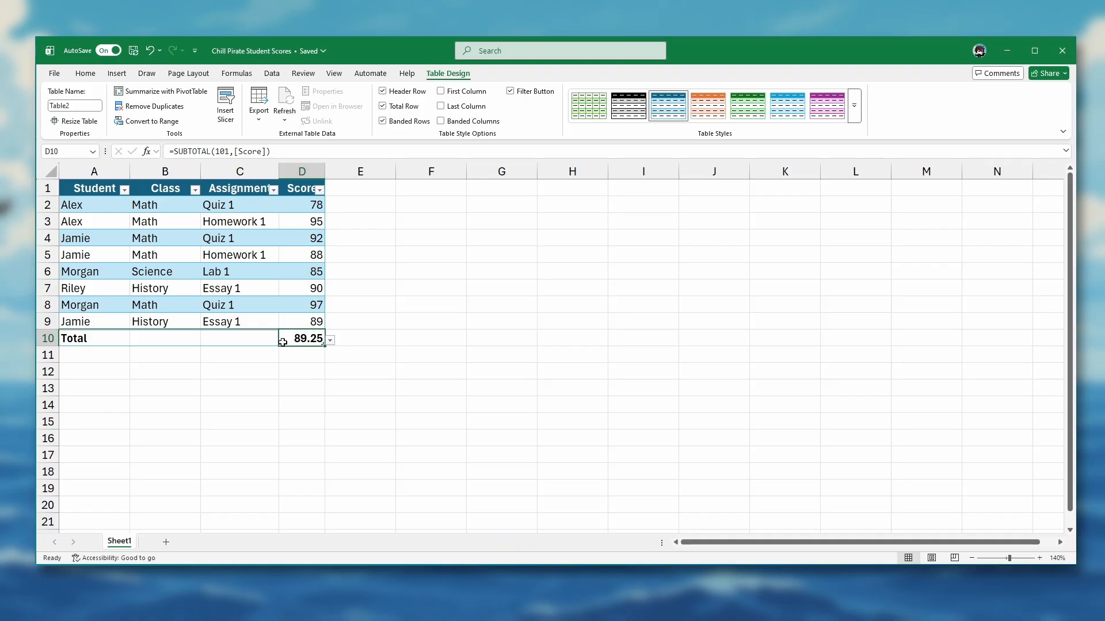
Step: Filter the Class column to show only Math, and clear the Class filter
click(195, 190)
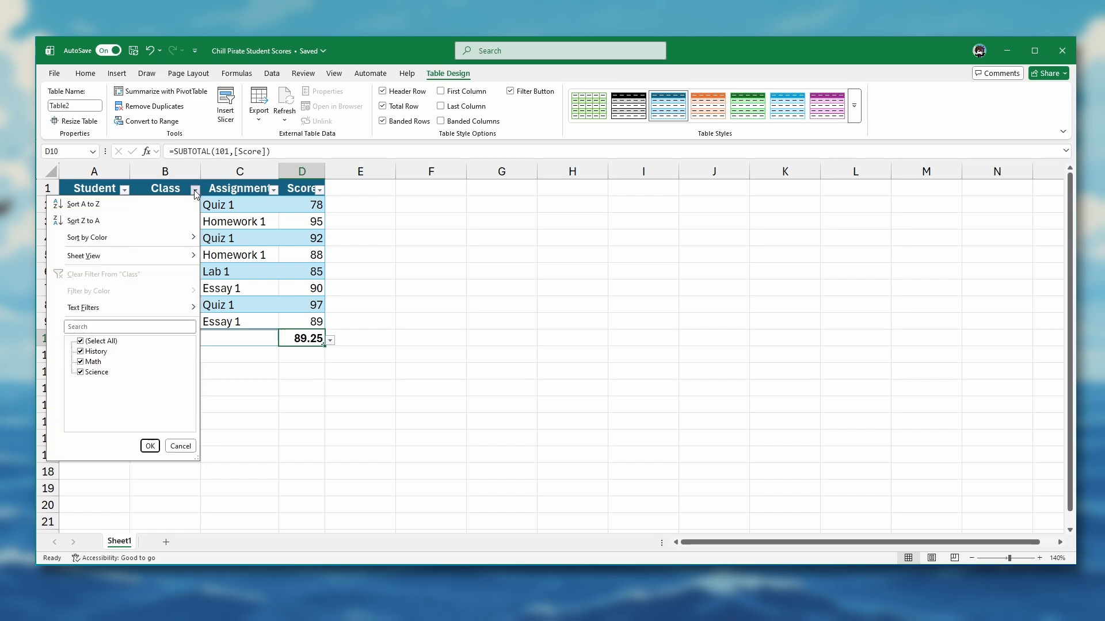
click(81, 341)
click(81, 362)
click(148, 446)
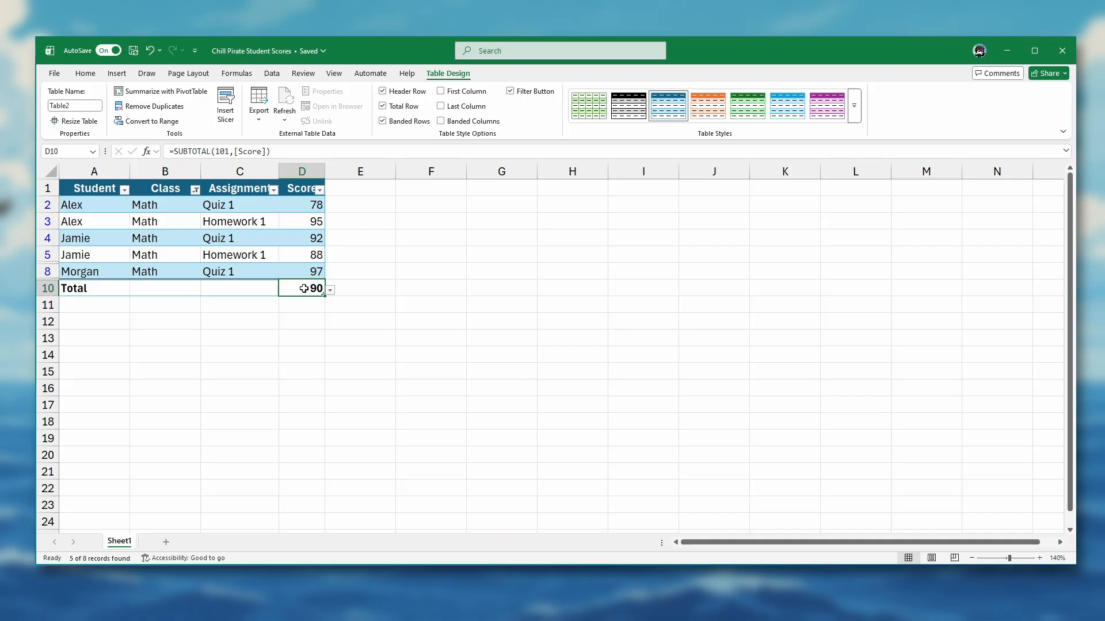
click(195, 190)
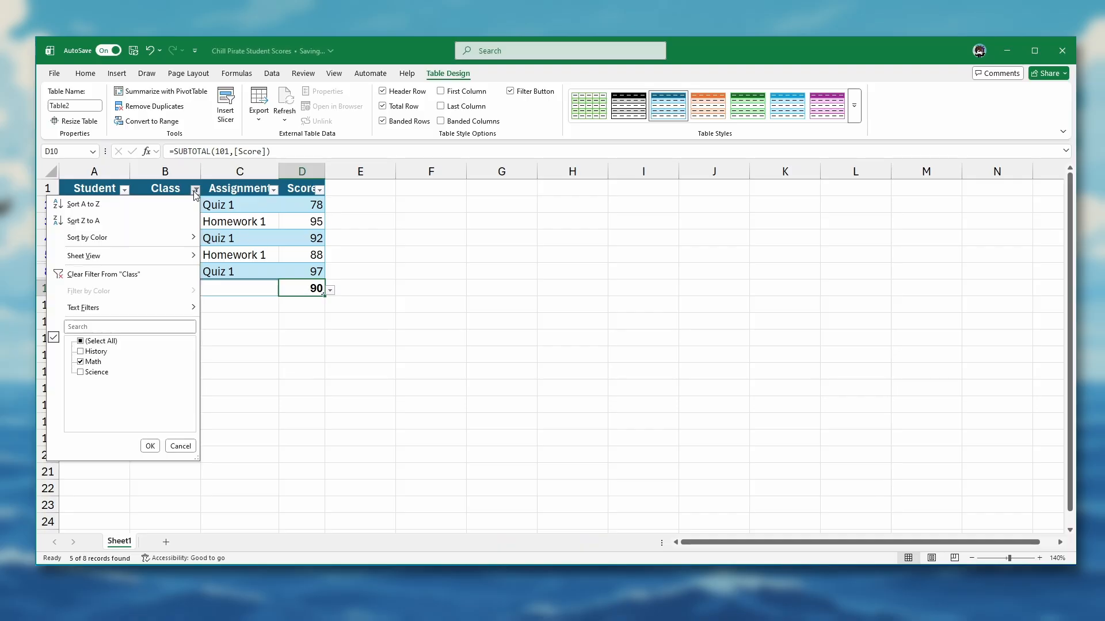
click(101, 275)
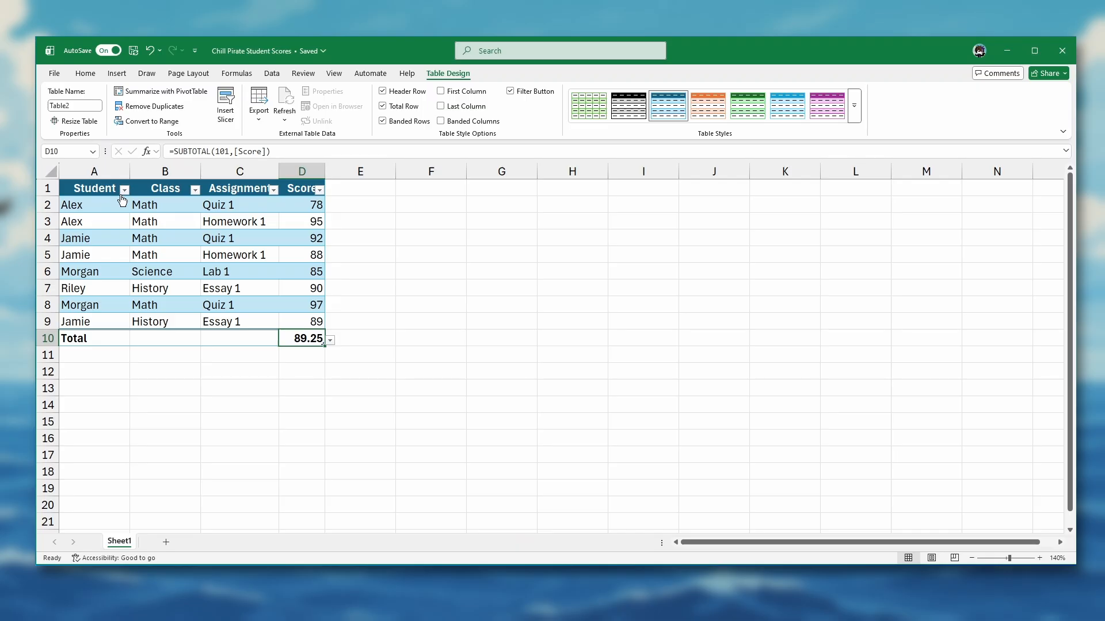
Step: Filter the Student column to show only the student named in row 2, and clear the Student filter
click(124, 190)
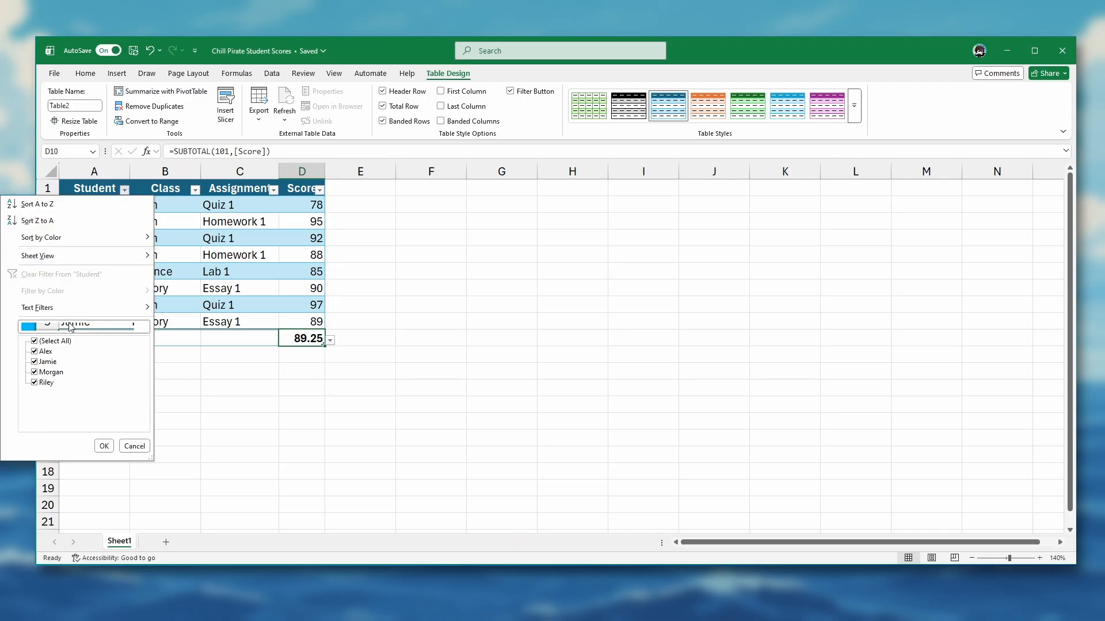
click(35, 341)
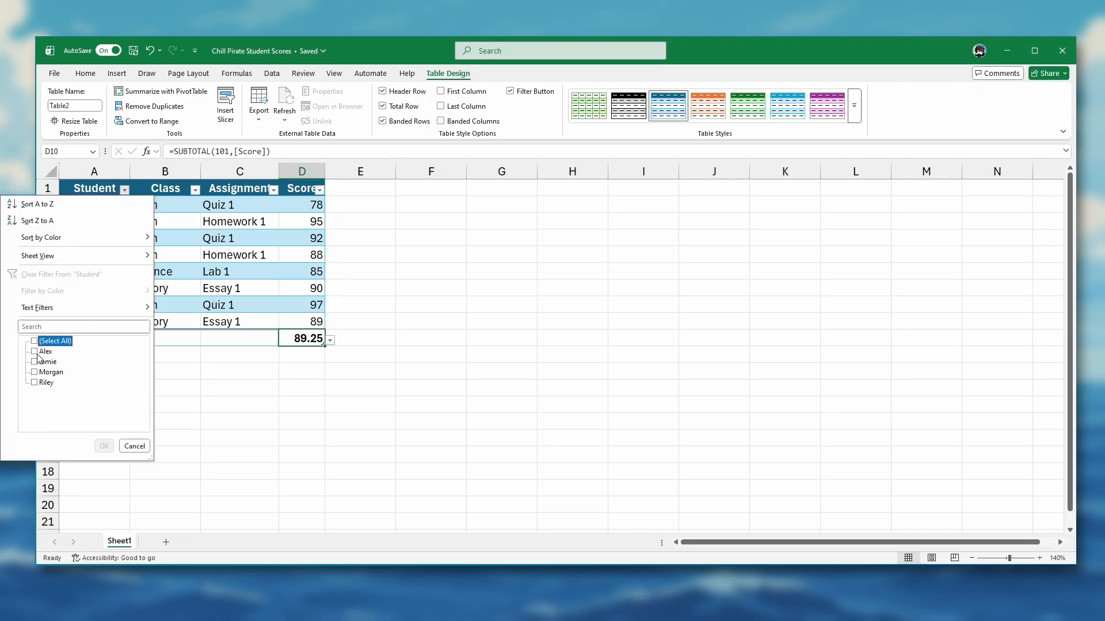
click(35, 352)
click(104, 446)
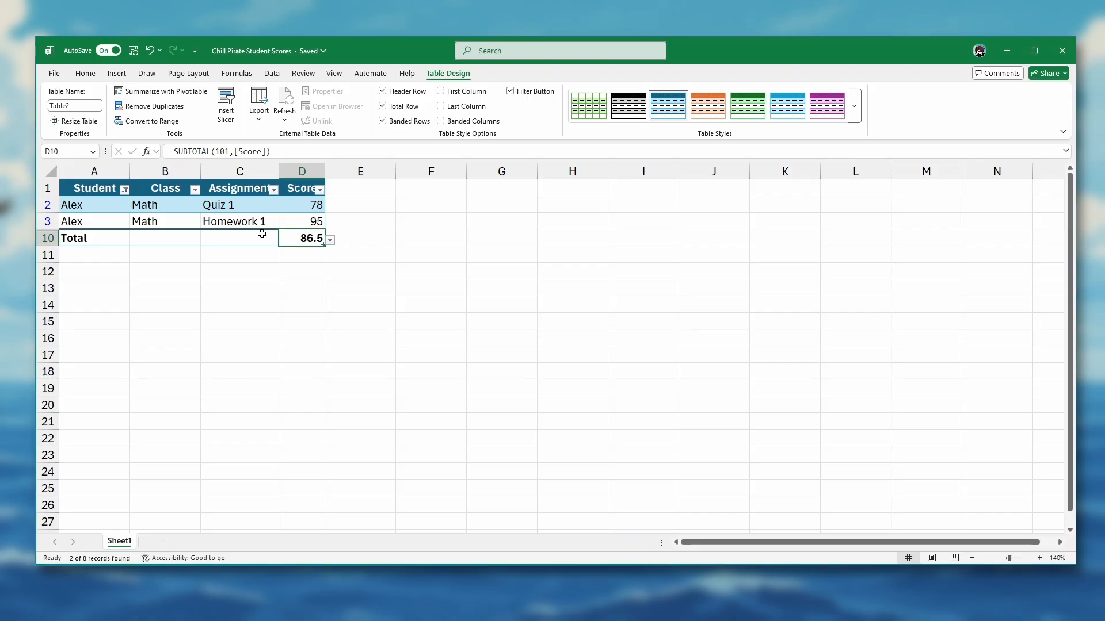
click(125, 190)
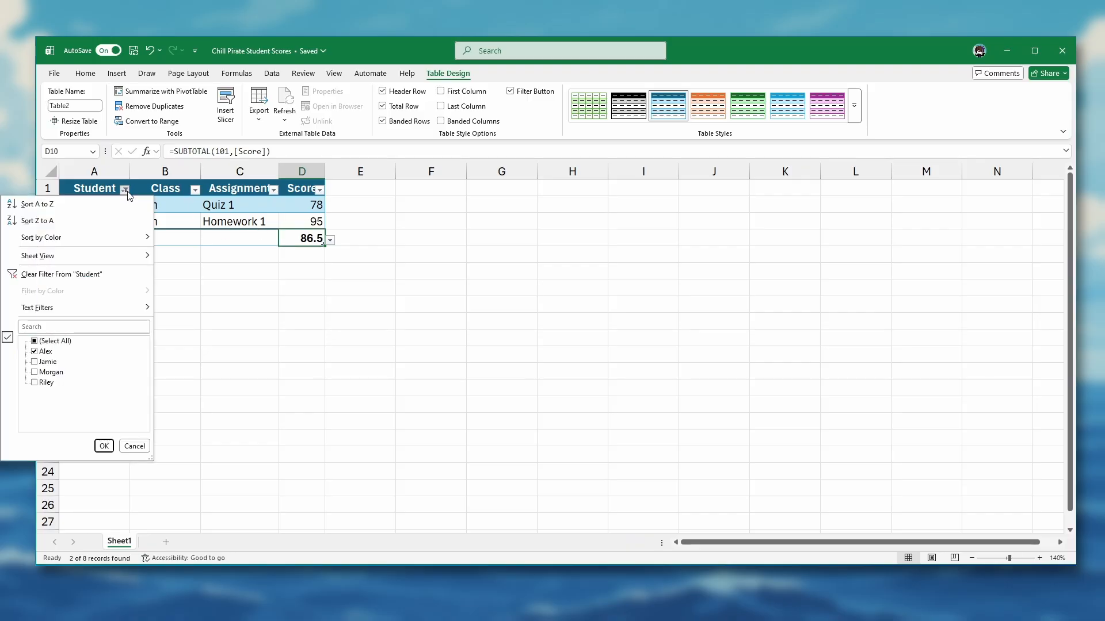
click(45, 275)
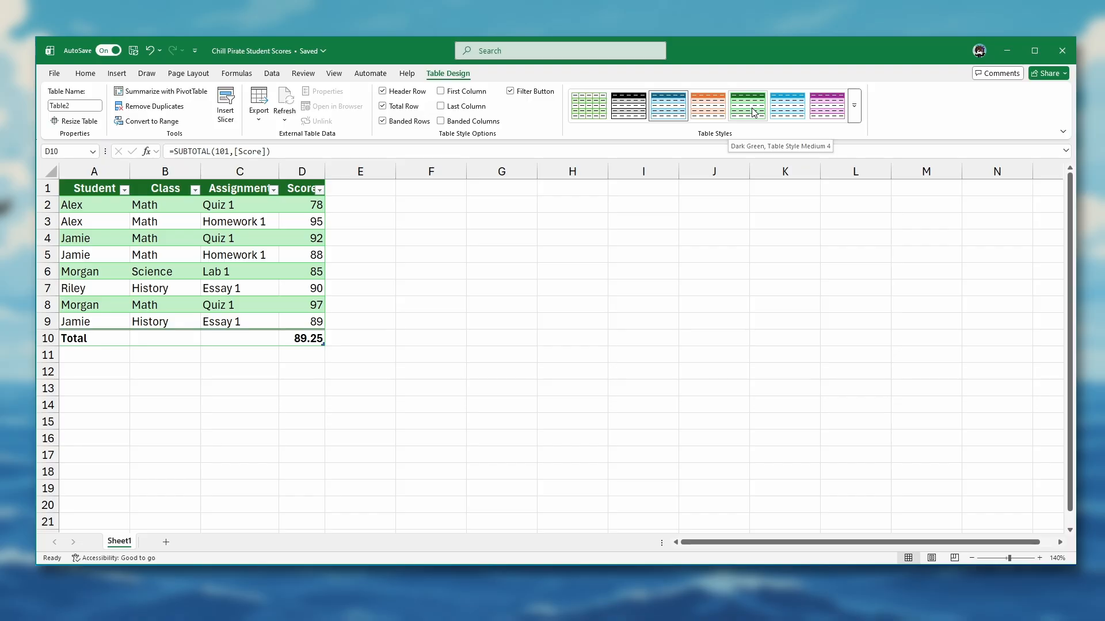
Step: Apply the Dark Green, Table Style Medium 4 style to the student scores table
click(857, 114)
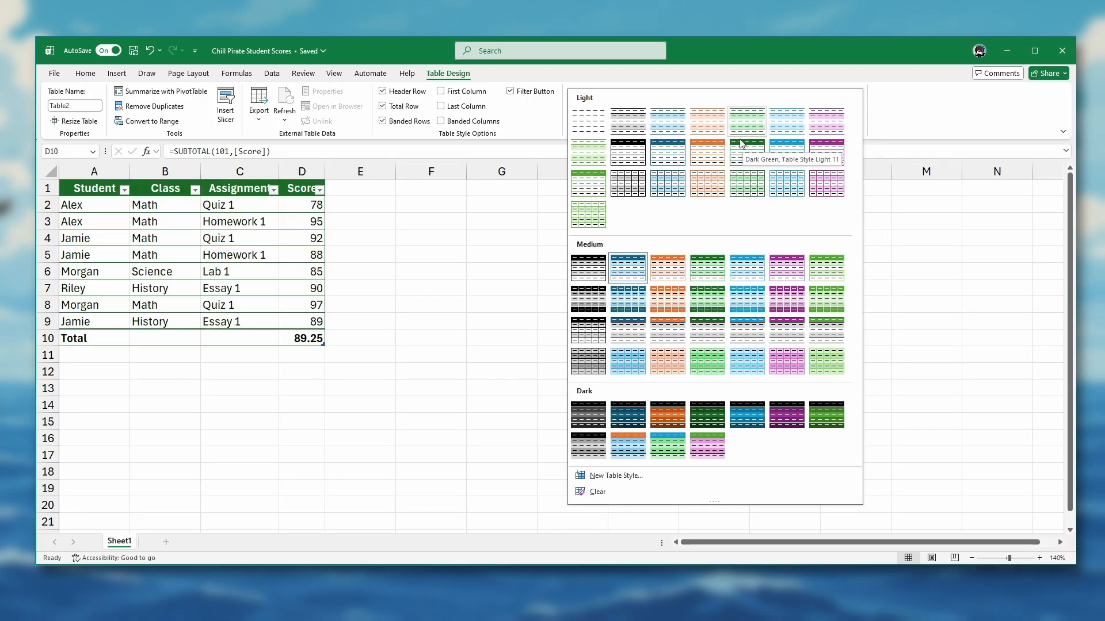
click(708, 278)
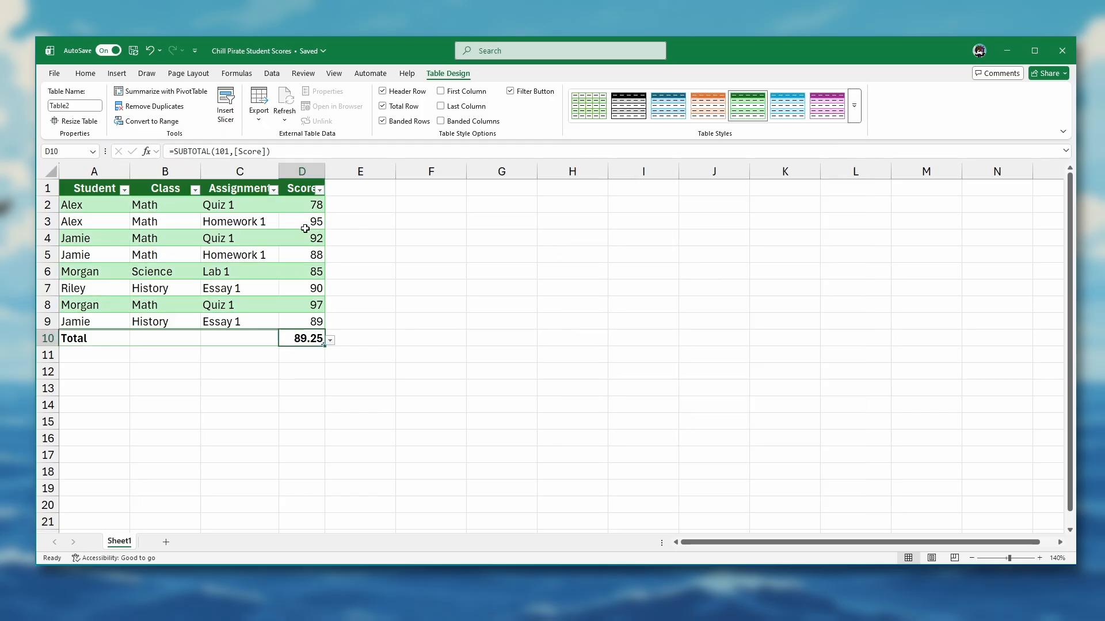
click(256, 208)
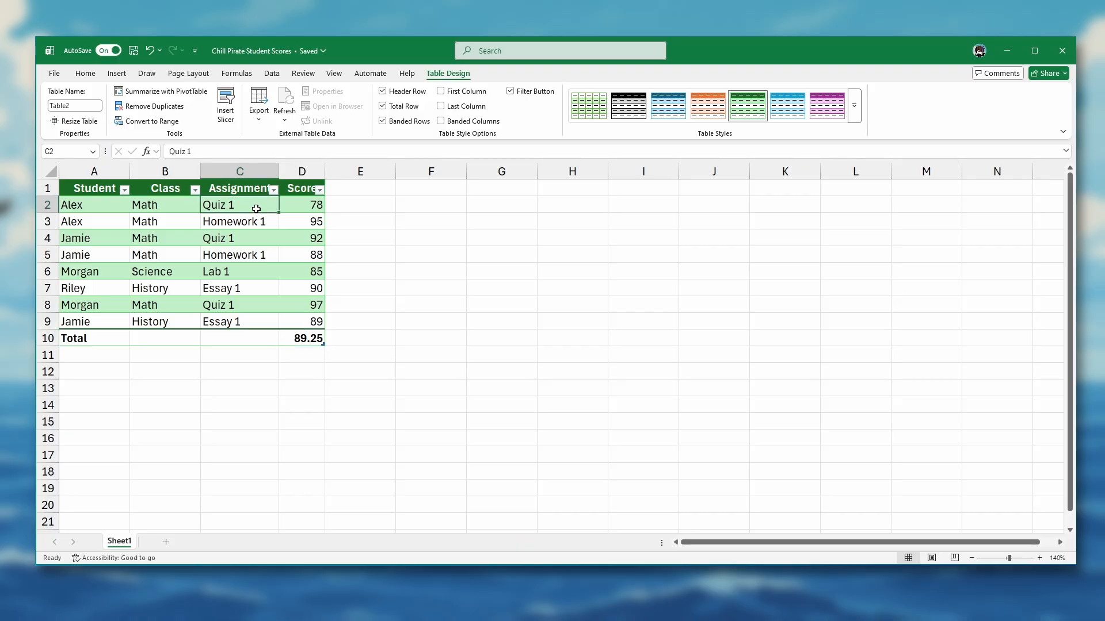